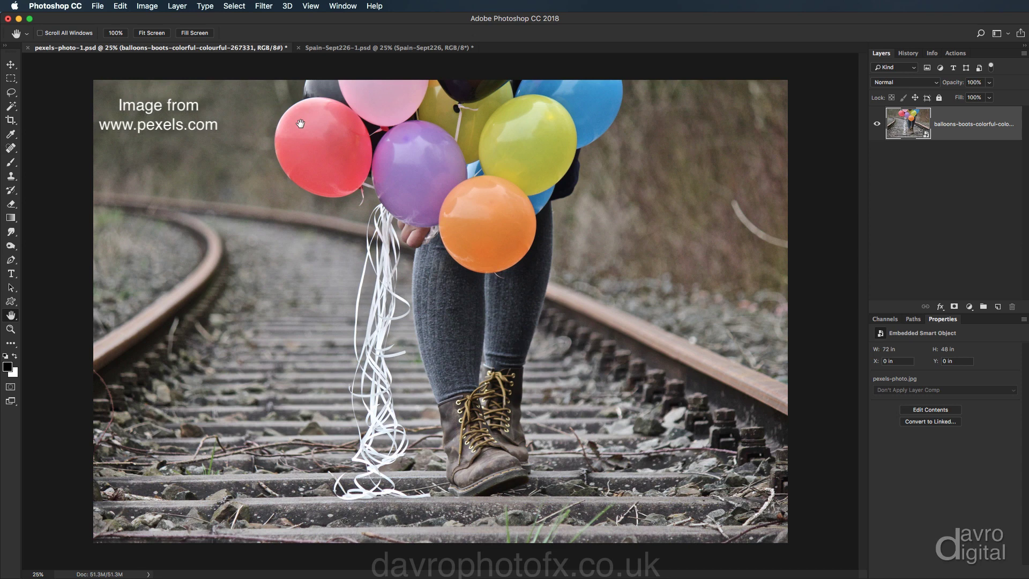
Add a Selective Color adjustment layer above the balloons photo in pexels-photo-1.psd
click(353, 49)
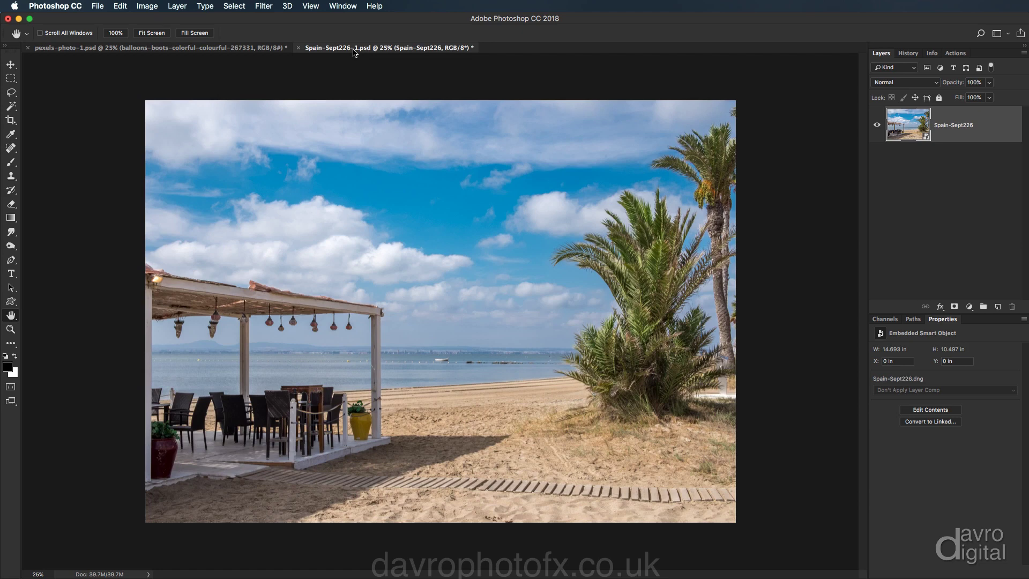
click(254, 50)
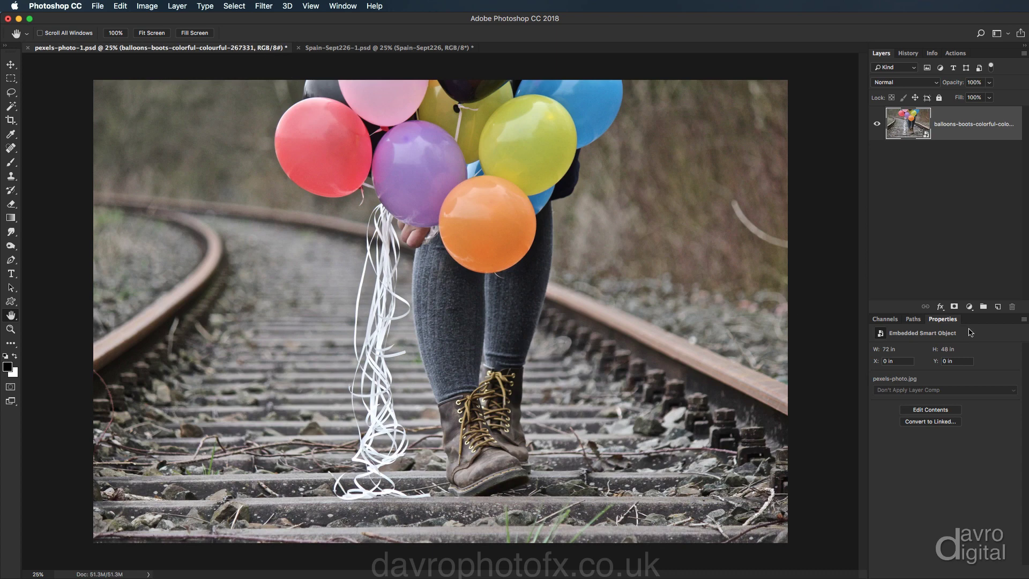
click(969, 307)
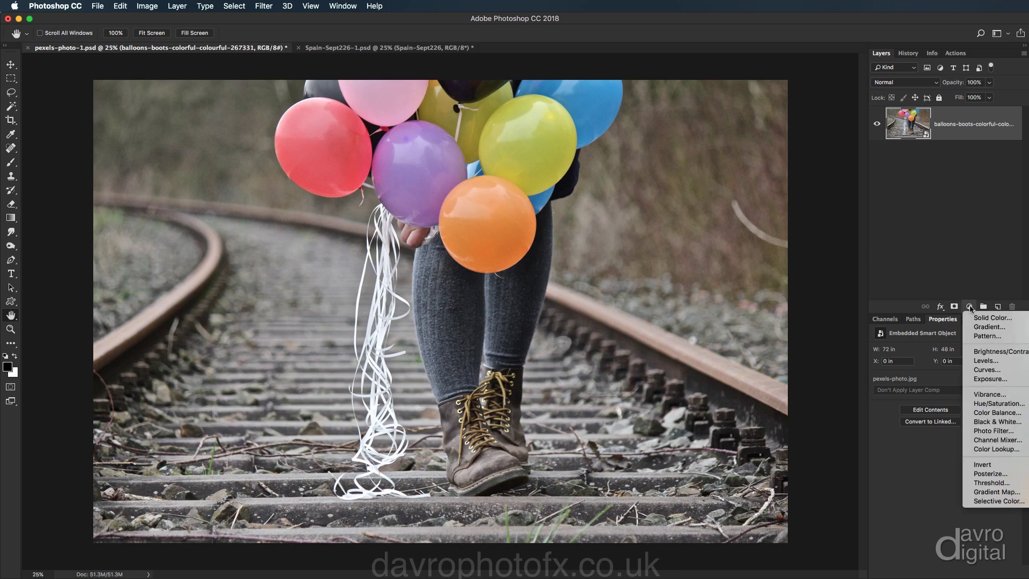
click(989, 501)
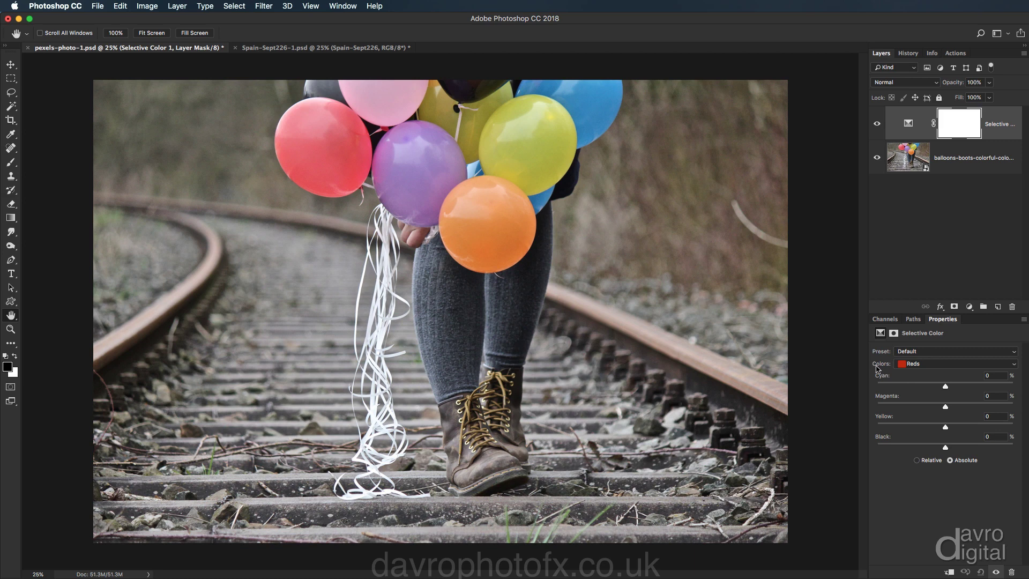
In the Selective Color adjustment's Reds range, set cyan to -50% and black to +23%
click(926, 366)
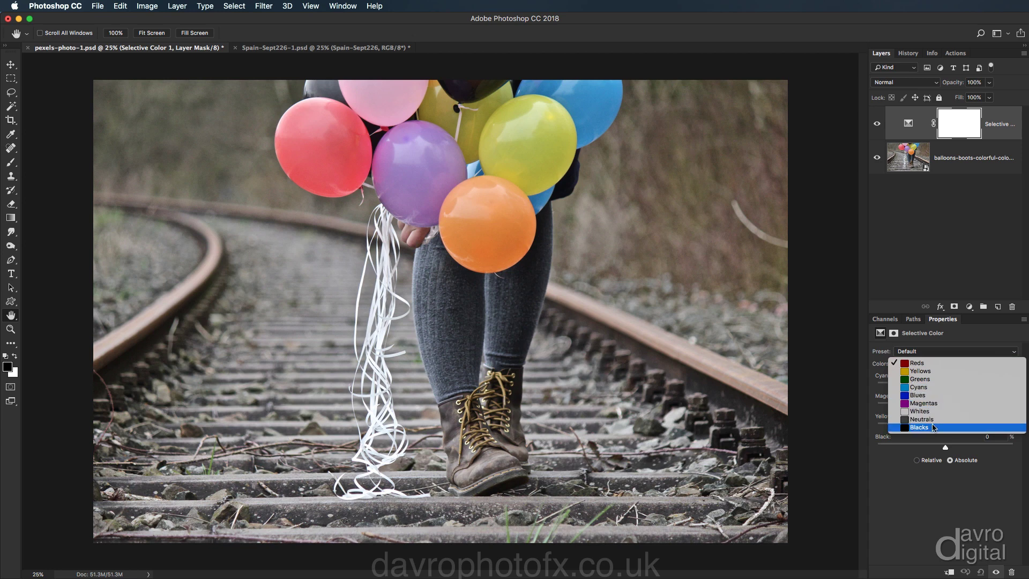
click(931, 363)
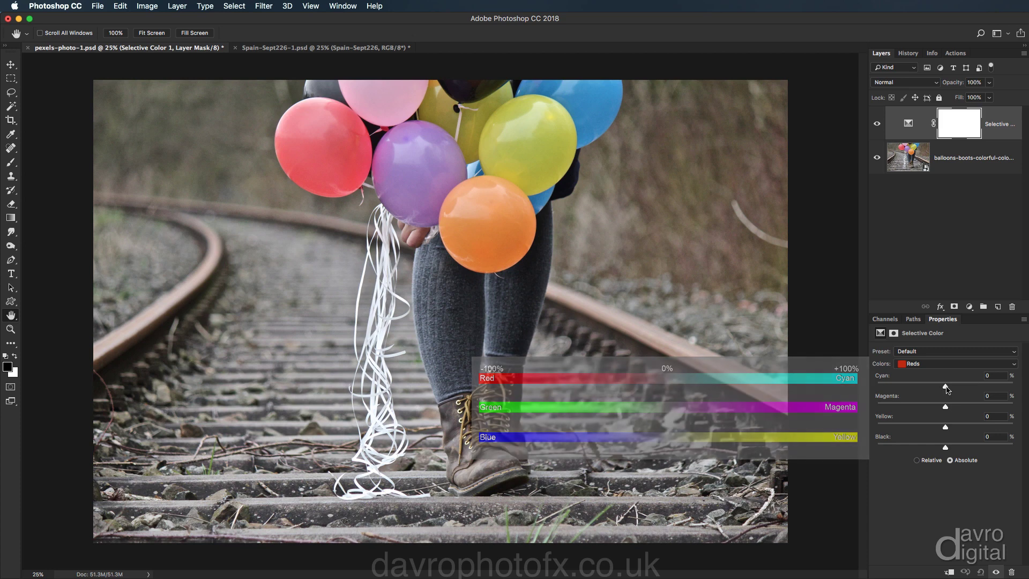
drag(947, 387, 912, 391)
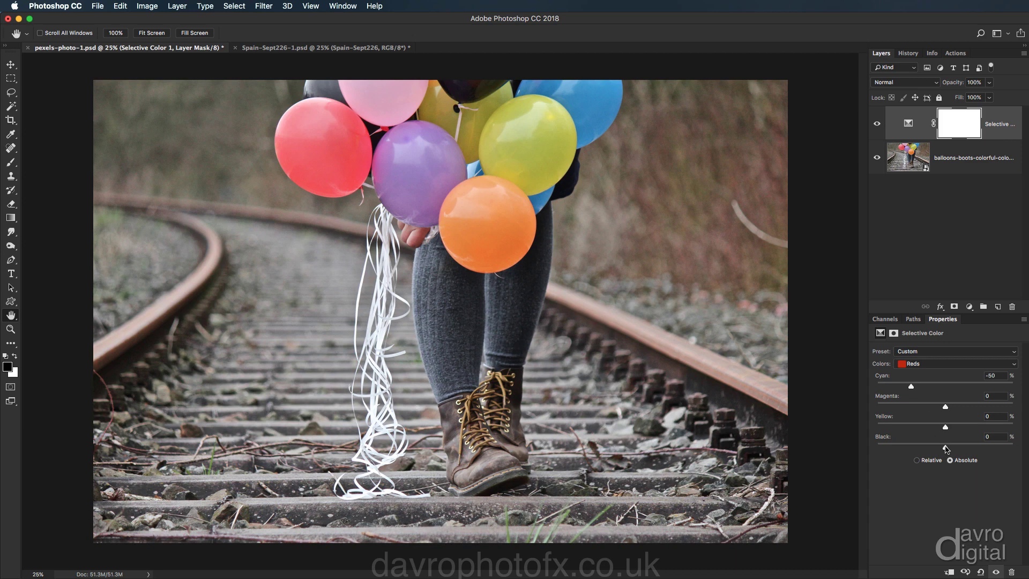
drag(946, 449, 962, 451)
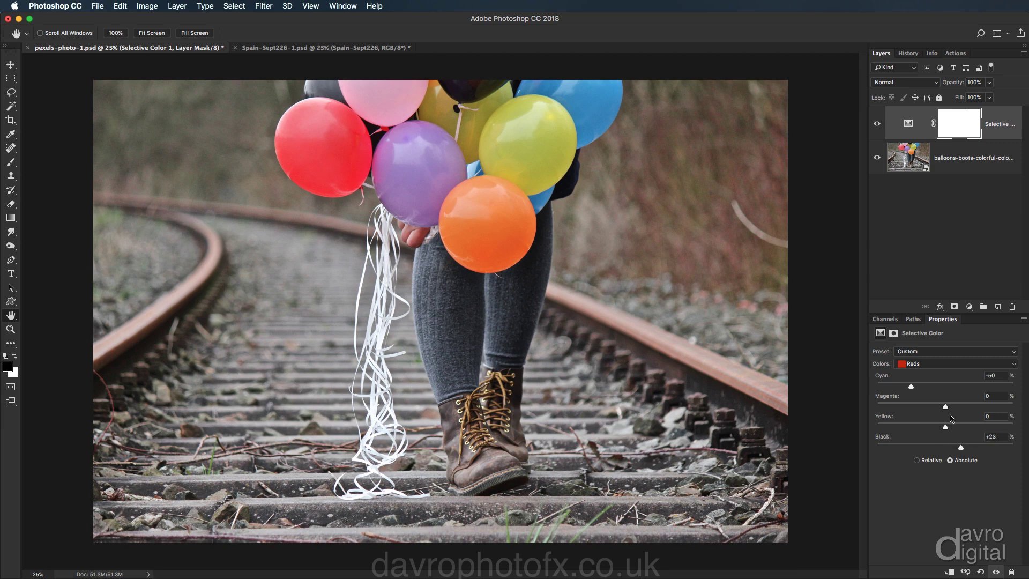
In the Yellows range, increase the yellow amount and slightly reduce the black
click(939, 367)
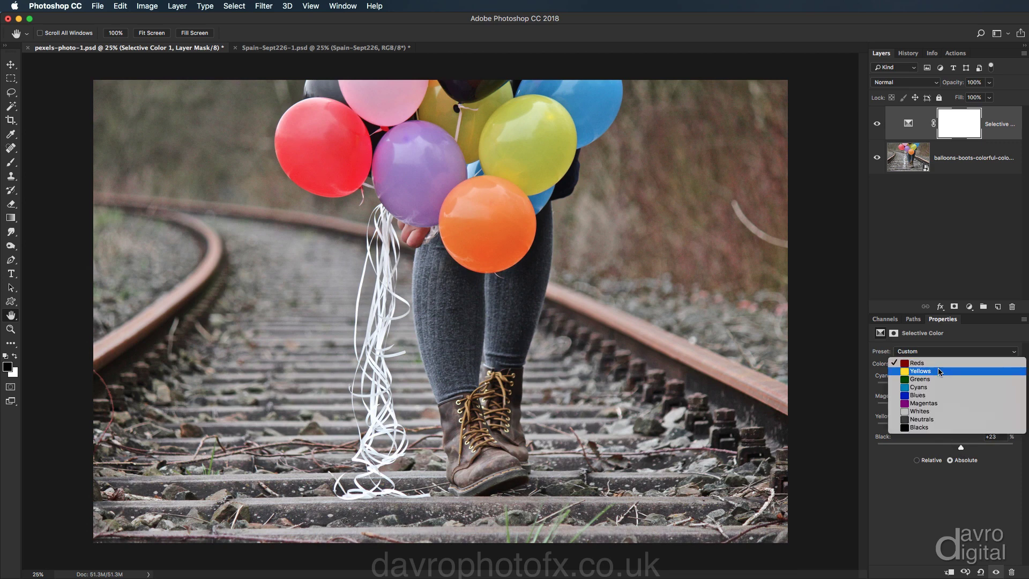
click(939, 371)
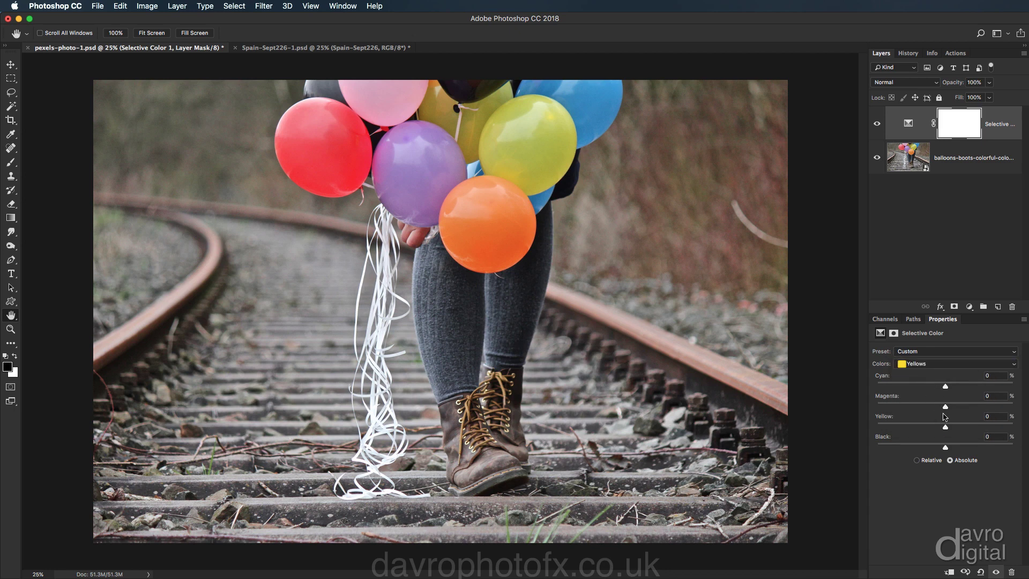
drag(947, 429, 942, 449)
In the Greens range, strongly reduce magenta and increase black to deepen the greens
click(941, 364)
click(941, 370)
drag(945, 408, 901, 408)
drag(946, 447, 971, 449)
In the Cyans range, moderately increase cyan and slightly reduce black to strengthen and lighten the cyan tones
click(921, 365)
click(921, 370)
drag(946, 388, 963, 391)
mouse_move(947, 447)
mouse_down()
mouse_move(964, 446)
mouse_move(937, 450)
mouse_up()
In the Blues range, set yellow to -48% and black to -5%
click(932, 364)
click(930, 371)
drag(945, 429, 942, 449)
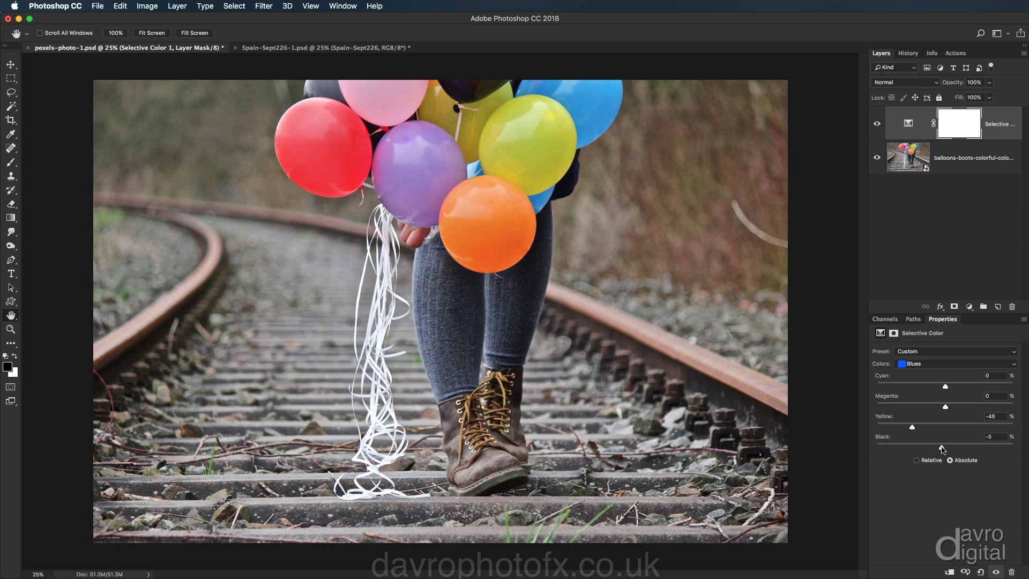
Set the Magentas range to magenta +35% and black +11%, and compare the photo with and without the adjustment layer
click(928, 364)
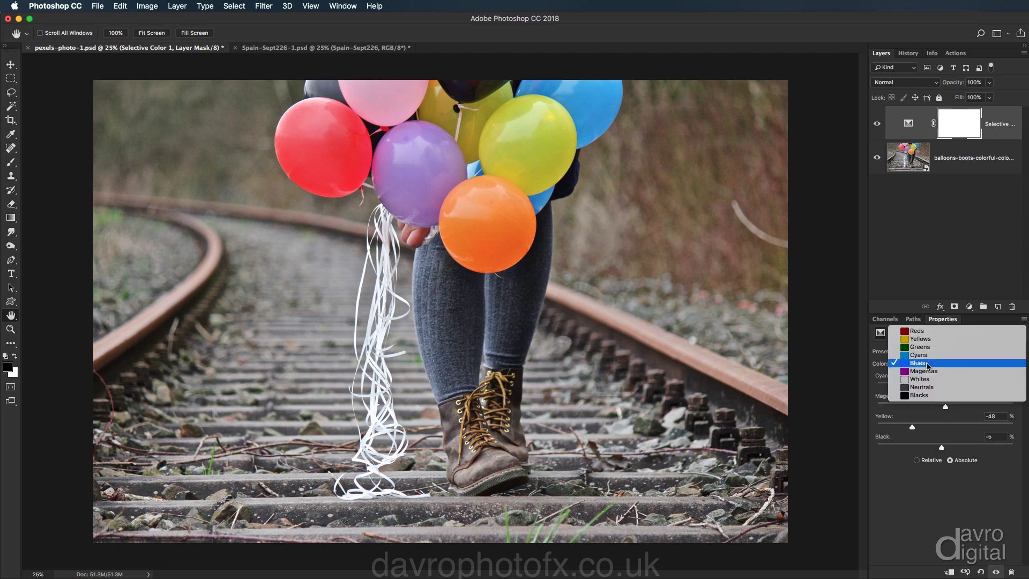
click(927, 371)
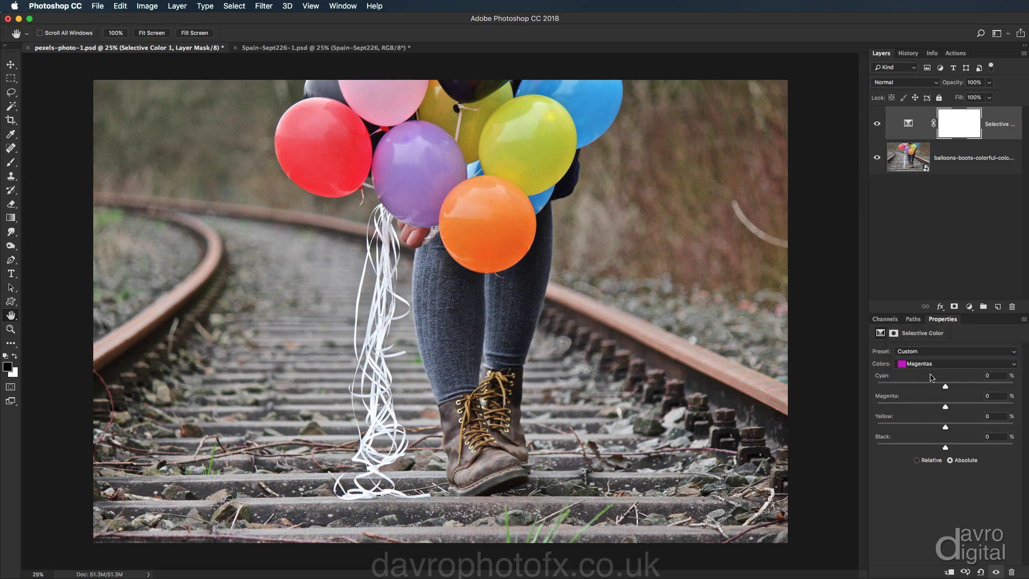
drag(946, 410, 970, 410)
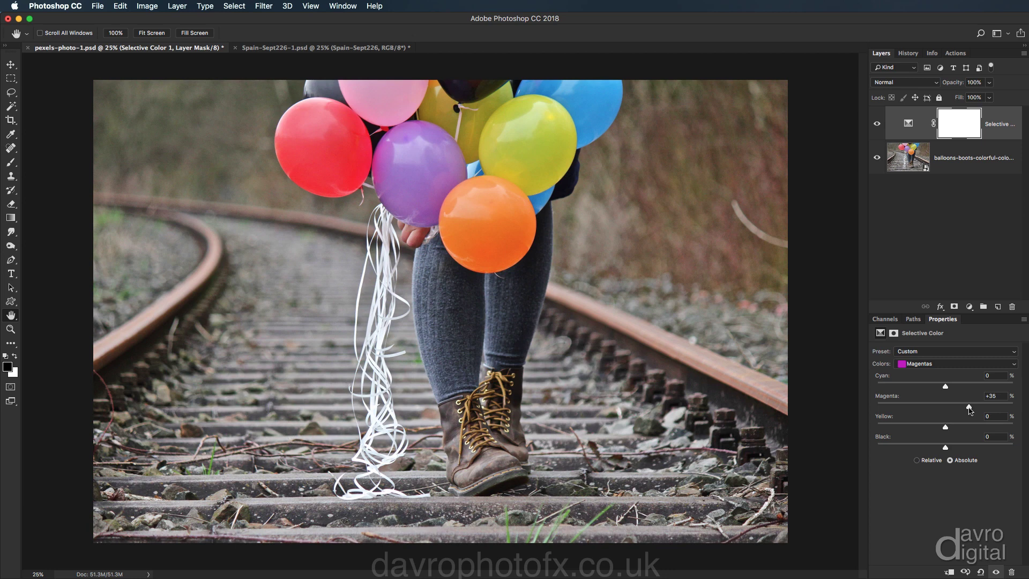
drag(945, 449, 952, 450)
click(877, 125)
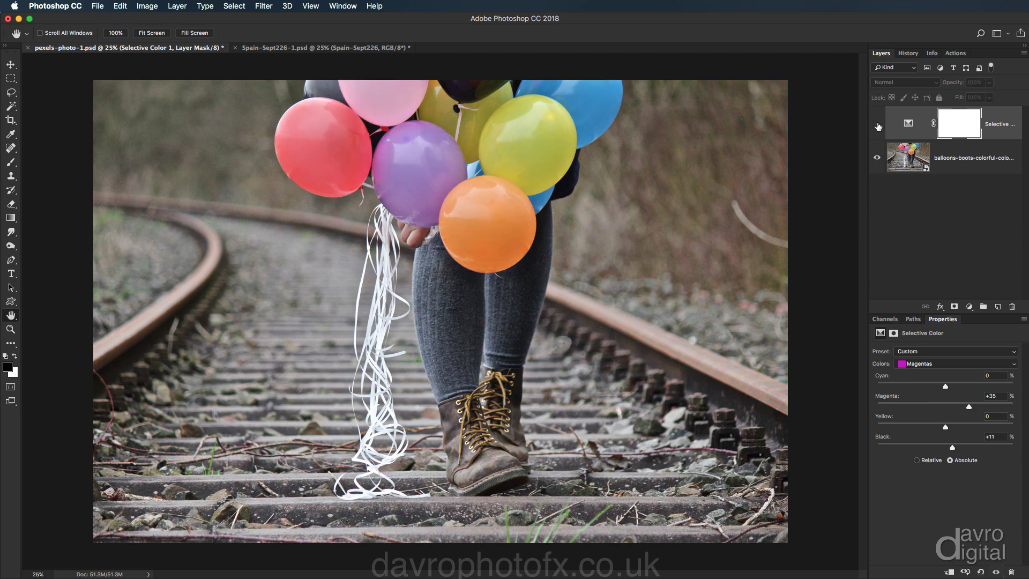
click(877, 125)
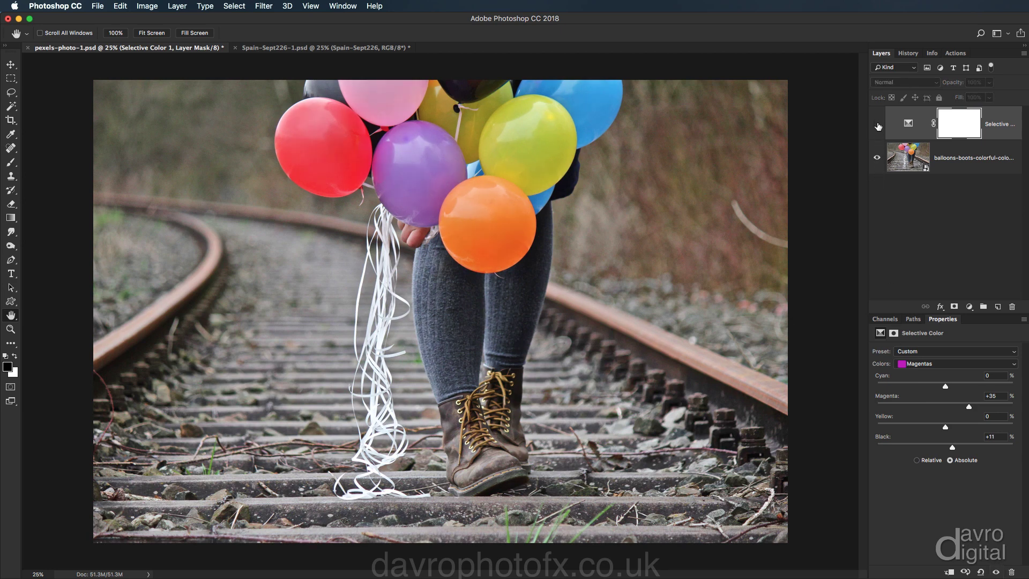
click(878, 125)
click(877, 124)
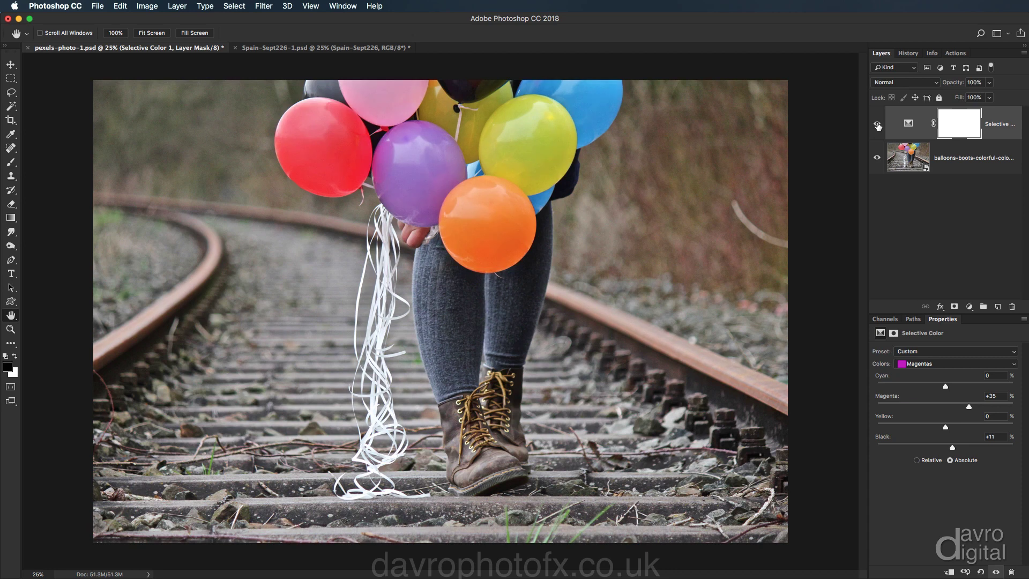
Try a black value of -7% in the Whites range and return it to 0%
click(931, 364)
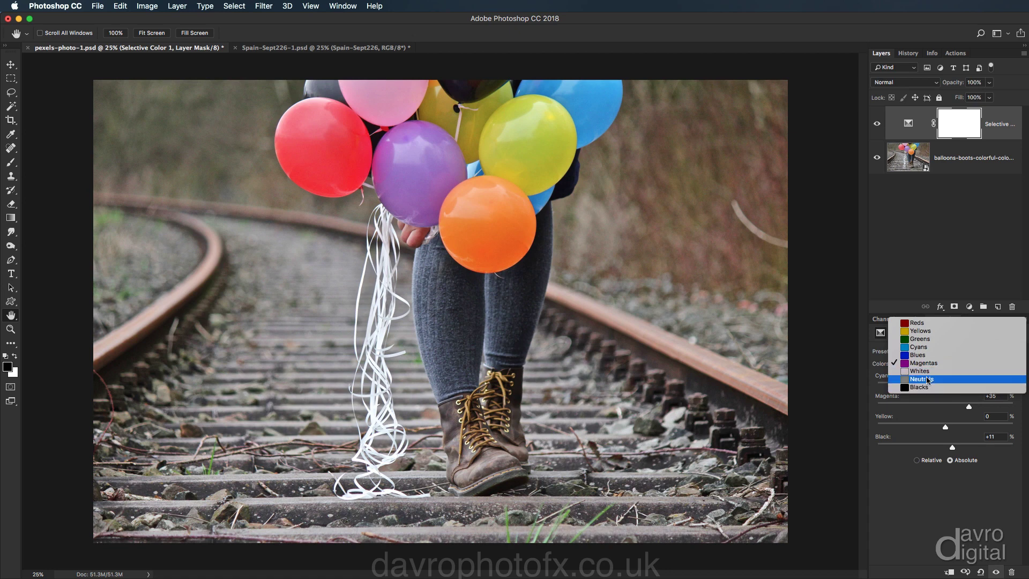
click(924, 371)
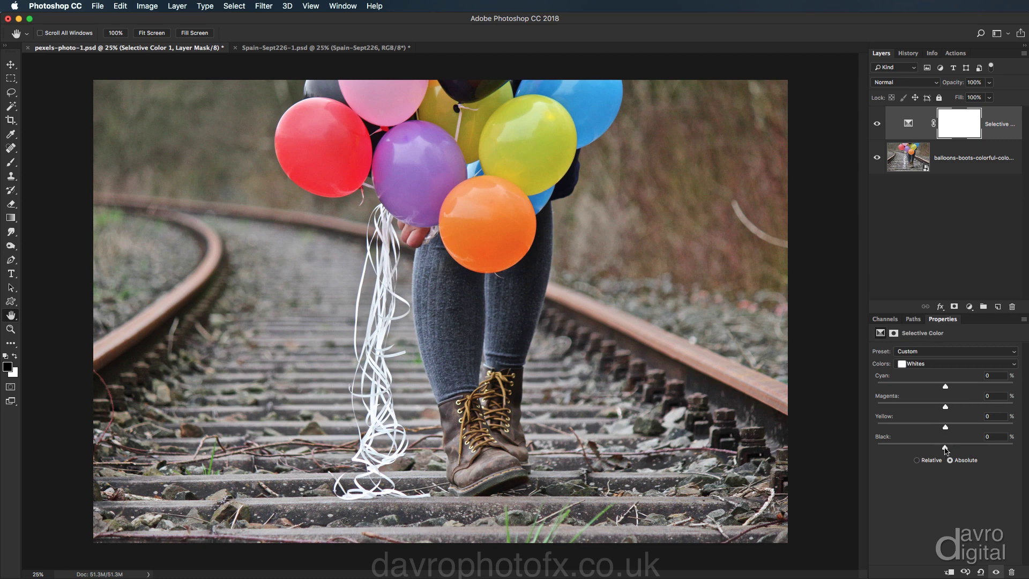
mouse_move(945, 450)
mouse_down()
mouse_move(969, 452)
mouse_move(936, 453)
mouse_up()
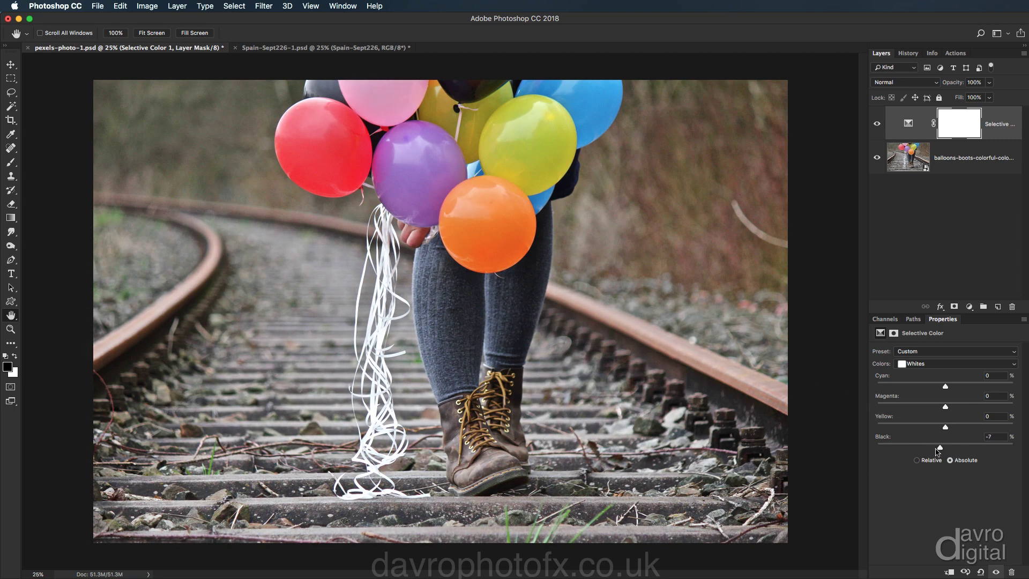
drag(940, 448, 940, 452)
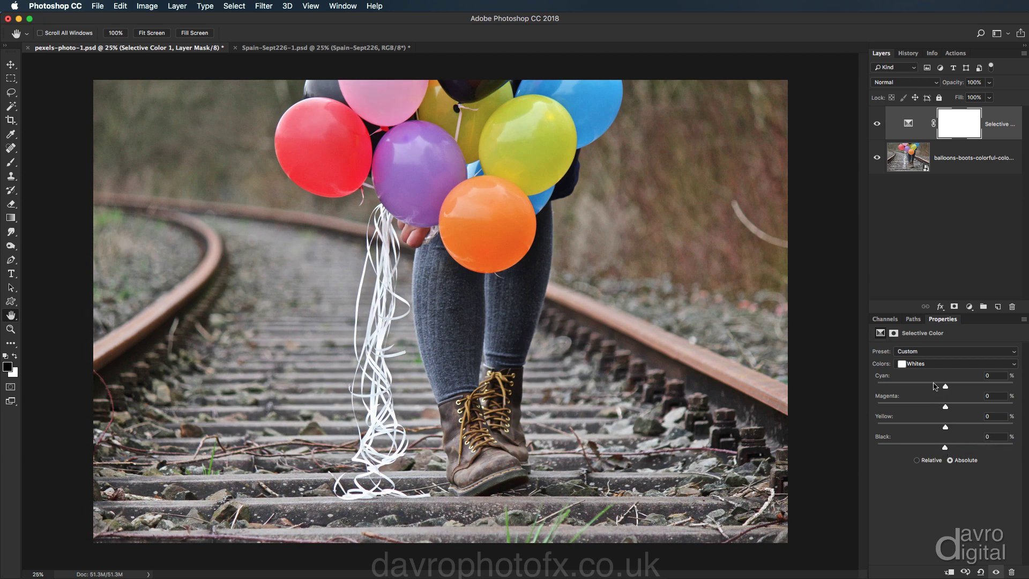
Darken the midtones by setting black to +7% in the Neutrals range
click(932, 366)
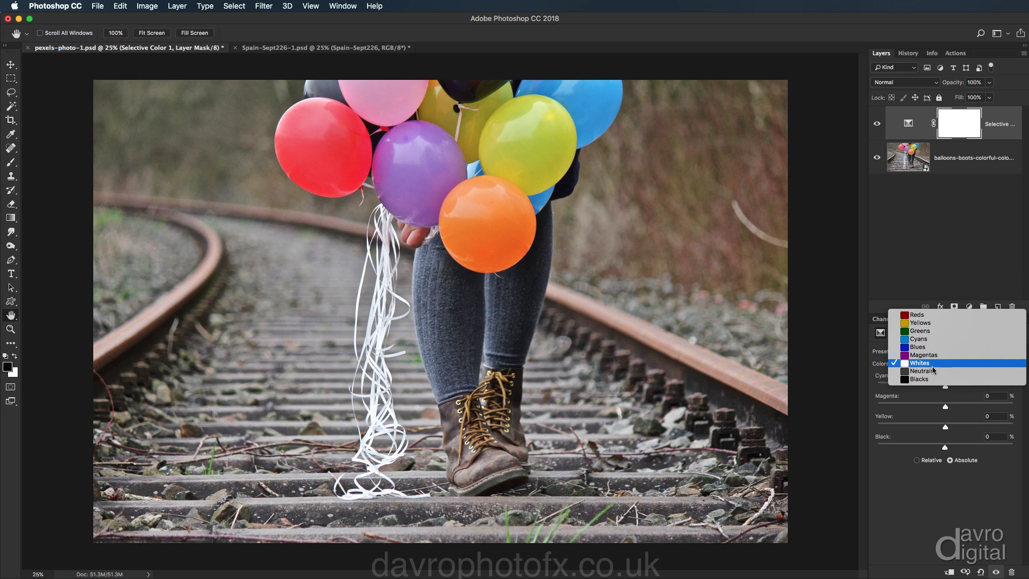
click(933, 371)
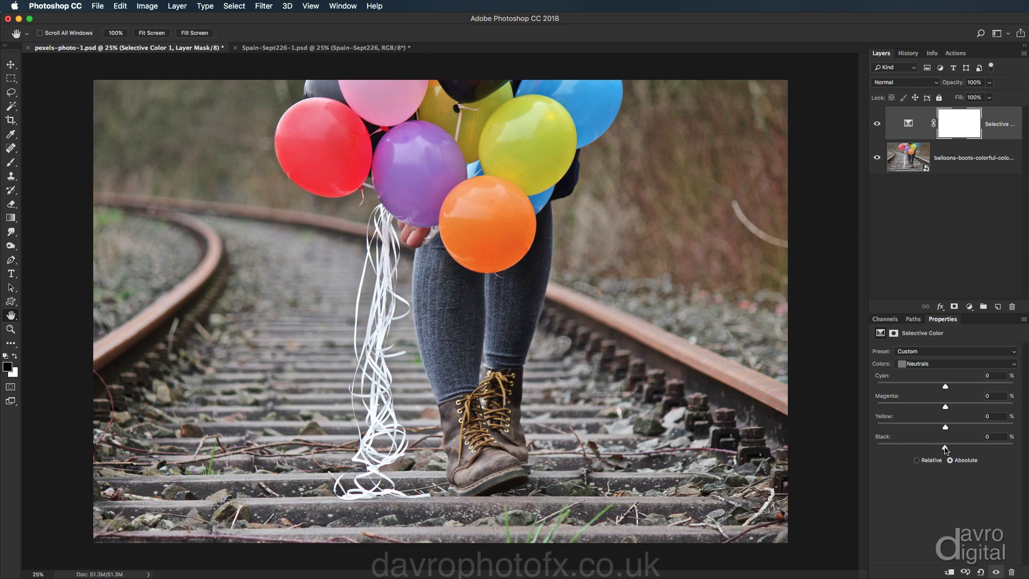
drag(946, 449, 954, 452)
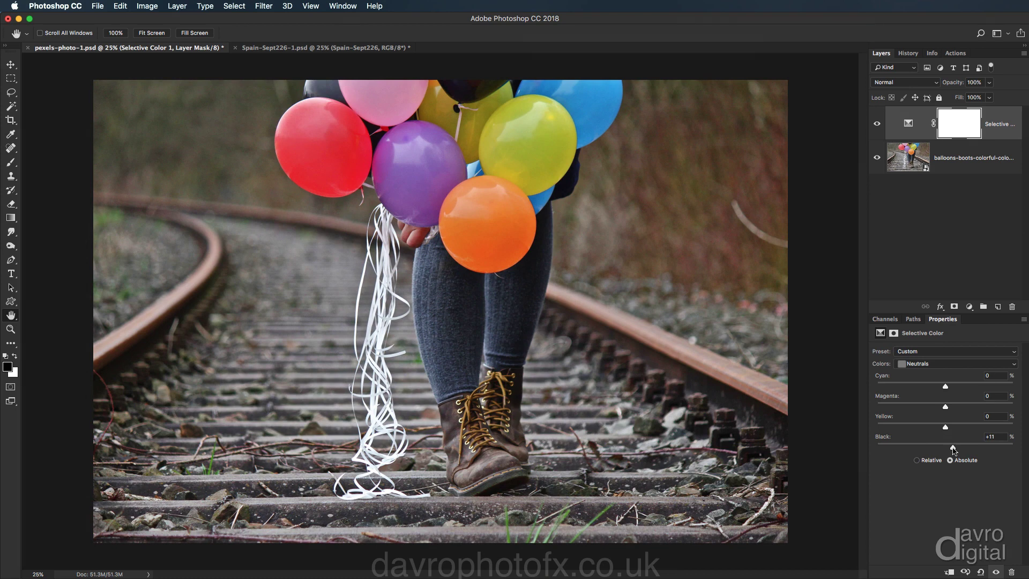
drag(954, 450, 949, 450)
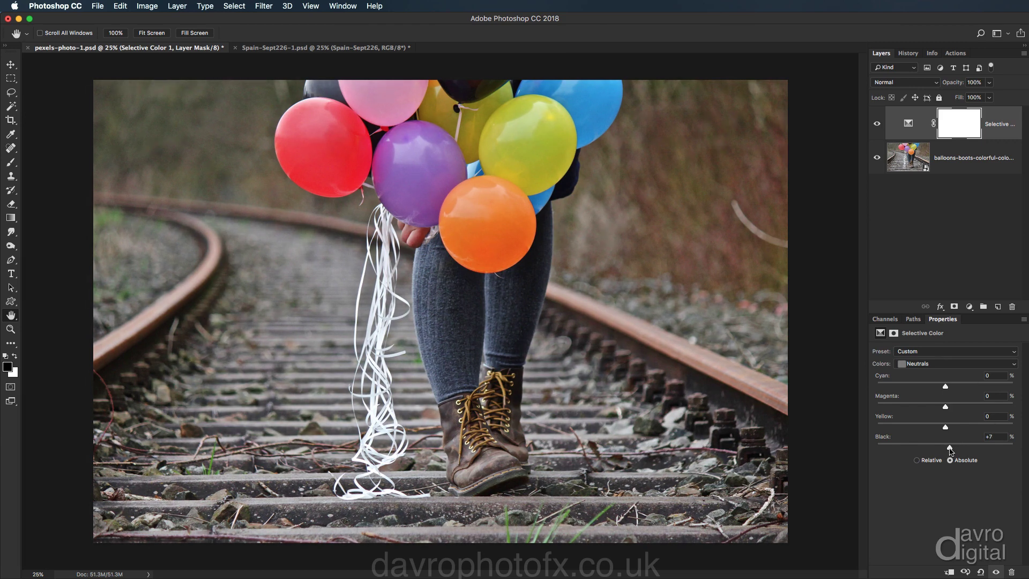
Set black to +3% in the Blacks range, and compare the photo with and without the adjustment layer
click(935, 365)
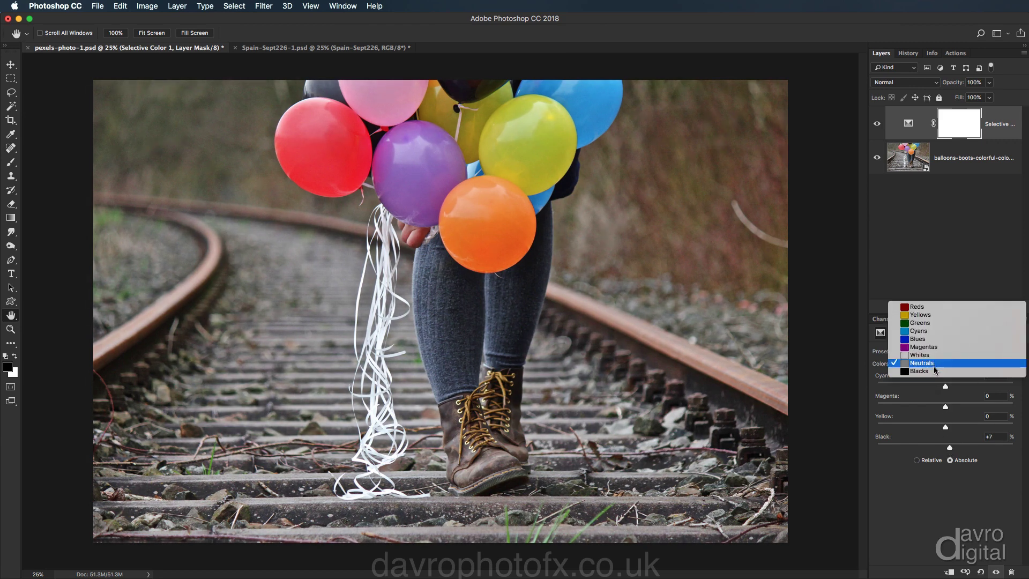
click(935, 371)
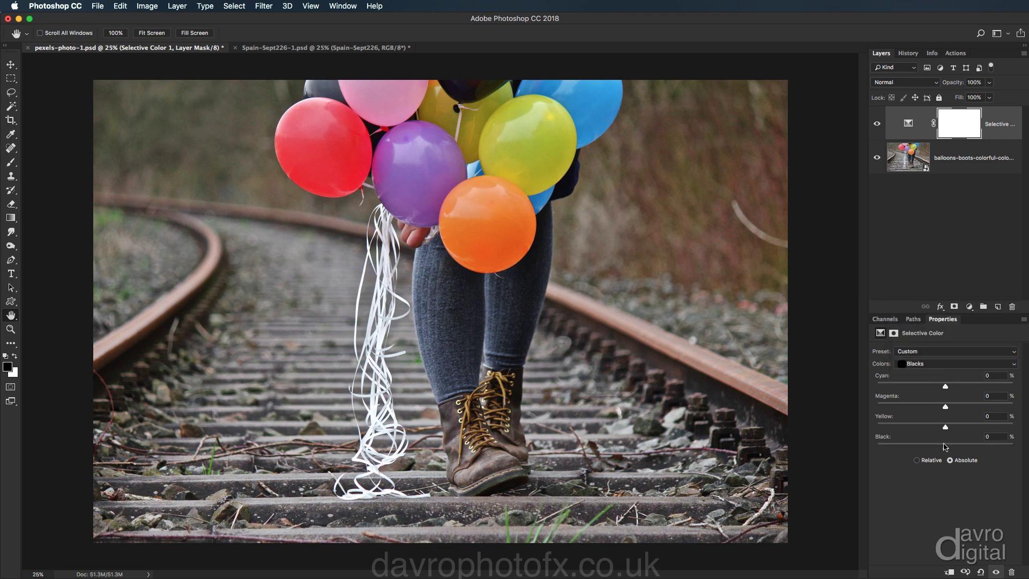
drag(945, 448, 947, 449)
click(878, 125)
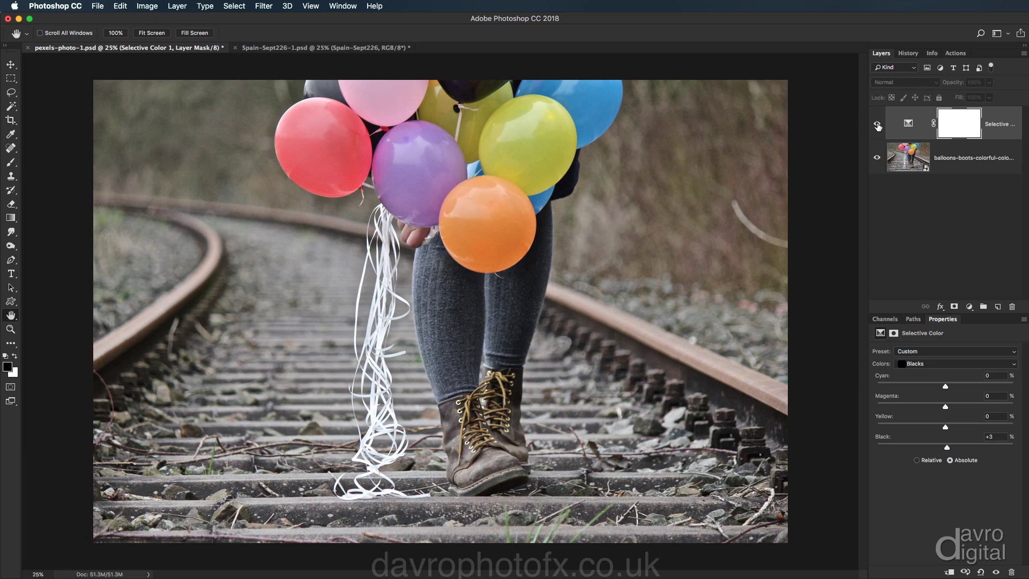
click(878, 125)
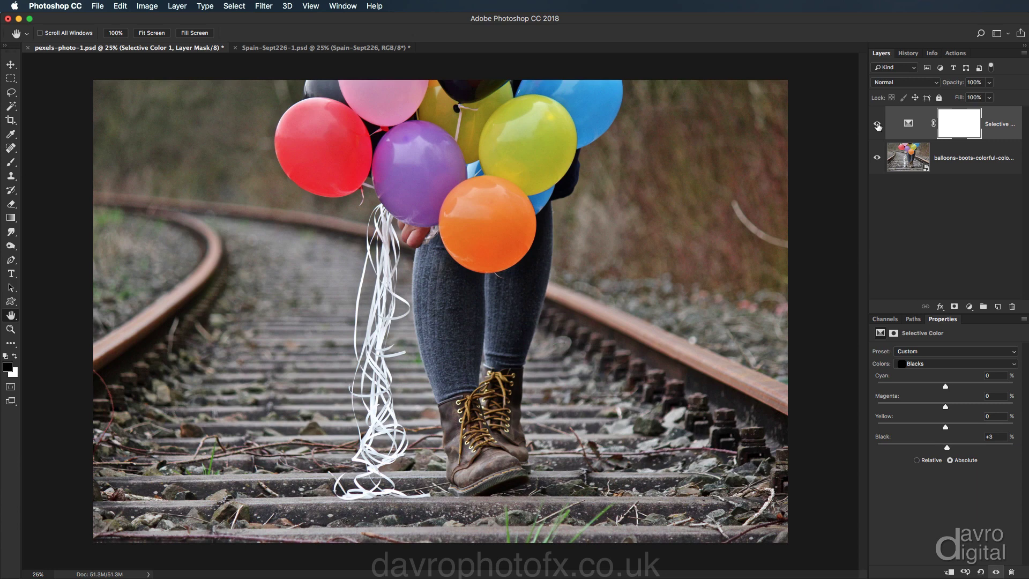
Switch to the beach photo Spain-Sept226-1.psd and add a Selective Color adjustment layer above it
click(329, 48)
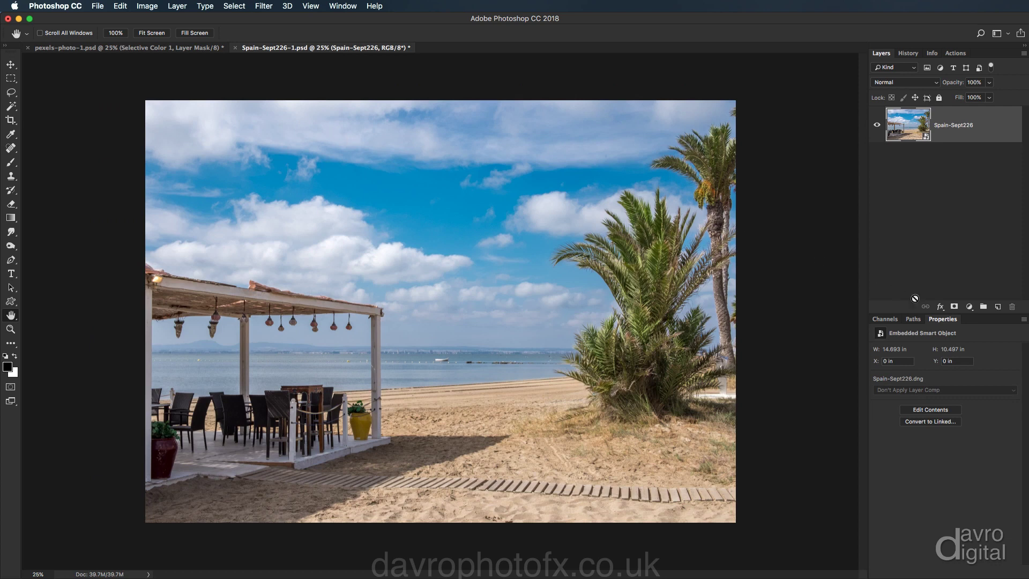
click(969, 306)
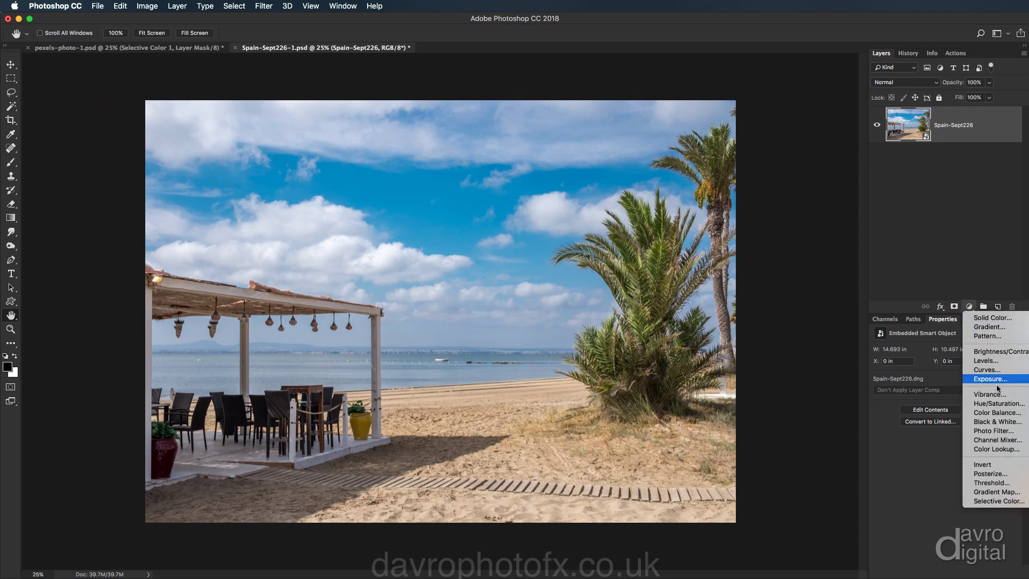
click(998, 500)
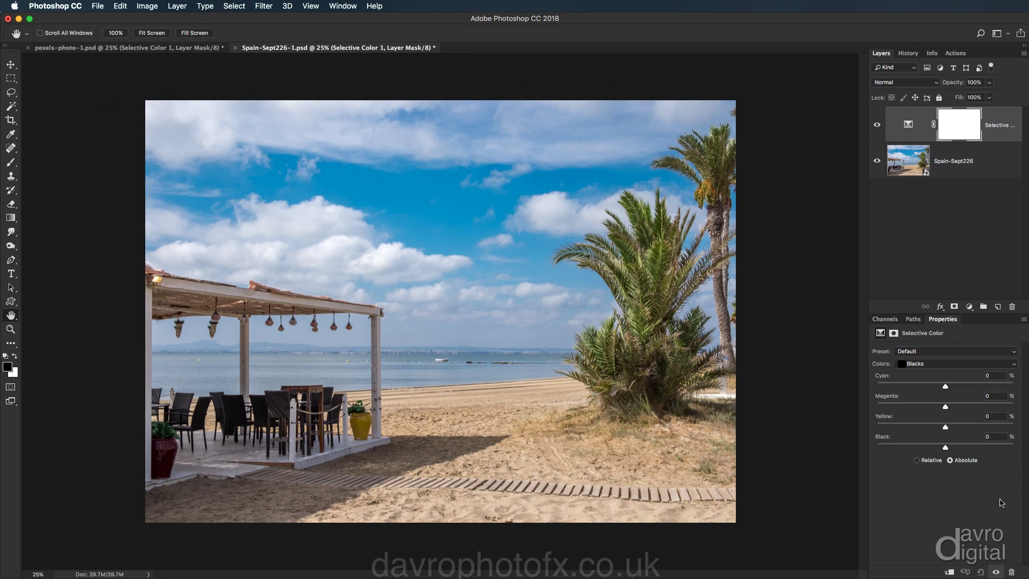
In the beach photo's Reds range, reduce cyan moderately and increase black slightly
click(952, 364)
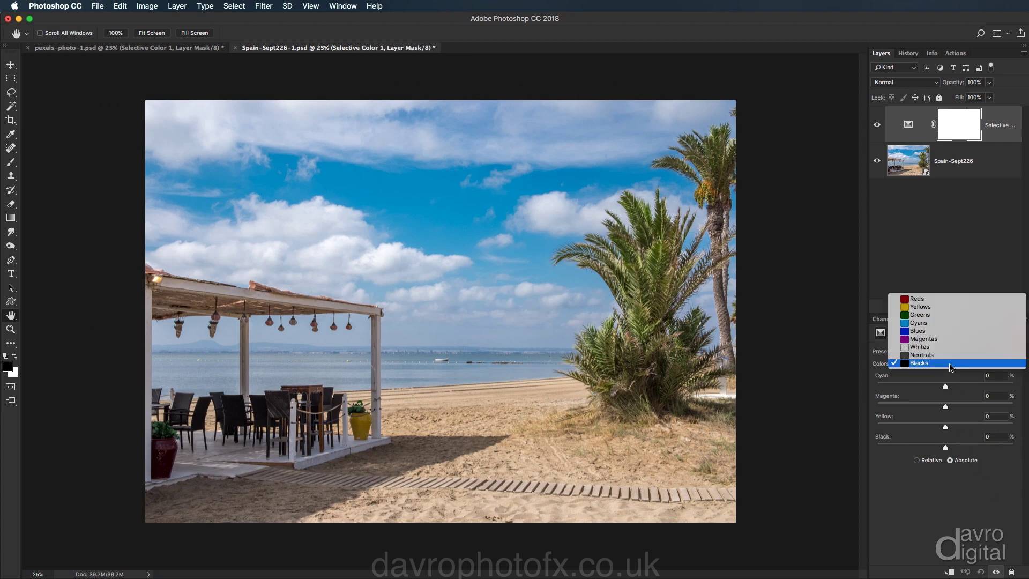
click(950, 299)
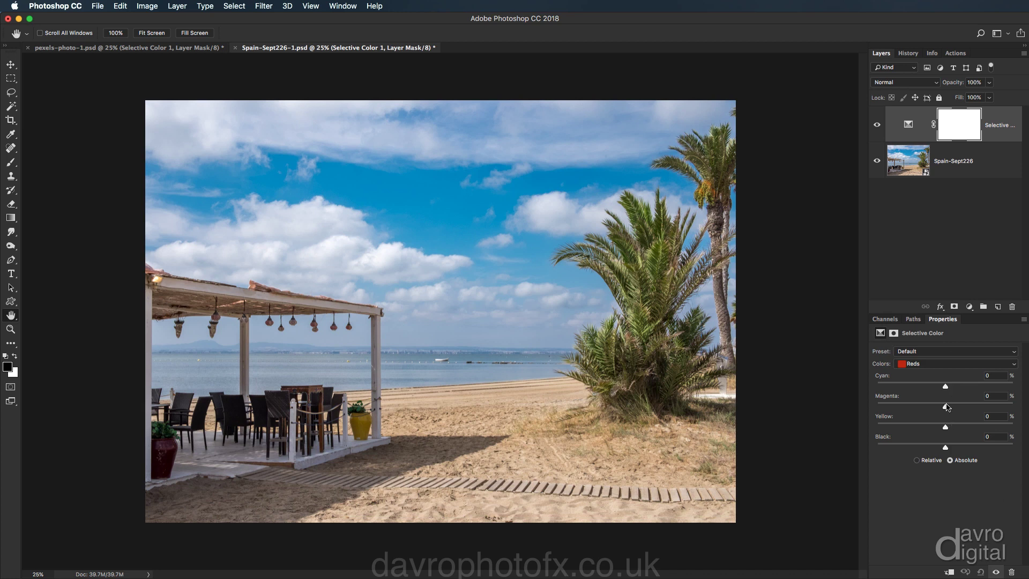
drag(946, 388, 919, 391)
mouse_move(947, 450)
mouse_down()
mouse_move(968, 451)
mouse_move(956, 450)
mouse_up()
drag(921, 387, 923, 387)
In the beach photo's Yellows range, increase yellow moderately and reduce black slightly
click(914, 366)
click(916, 373)
mouse_move(945, 428)
mouse_down()
mouse_move(977, 428)
mouse_move(957, 428)
mouse_move(966, 428)
mouse_up()
drag(963, 428, 964, 430)
mouse_move(946, 450)
mouse_down()
mouse_move(963, 450)
mouse_move(941, 450)
mouse_up()
drag(964, 427, 959, 428)
In the beach photo's Greens range, reduce magenta and set black to +13%
click(939, 364)
click(939, 370)
drag(947, 409, 916, 408)
drag(915, 408, 917, 408)
mouse_move(946, 449)
mouse_down()
mouse_move(956, 449)
mouse_move(935, 449)
mouse_move(951, 449)
mouse_up()
drag(956, 448, 954, 448)
In the beach photo's Cyans range, set cyan to +21% and increase black moderately
click(933, 366)
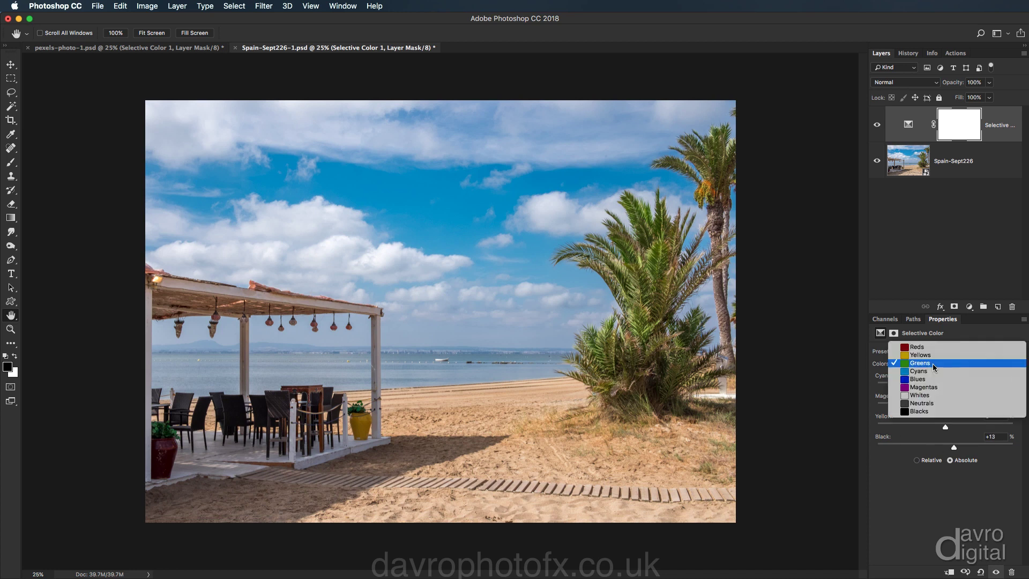
click(932, 370)
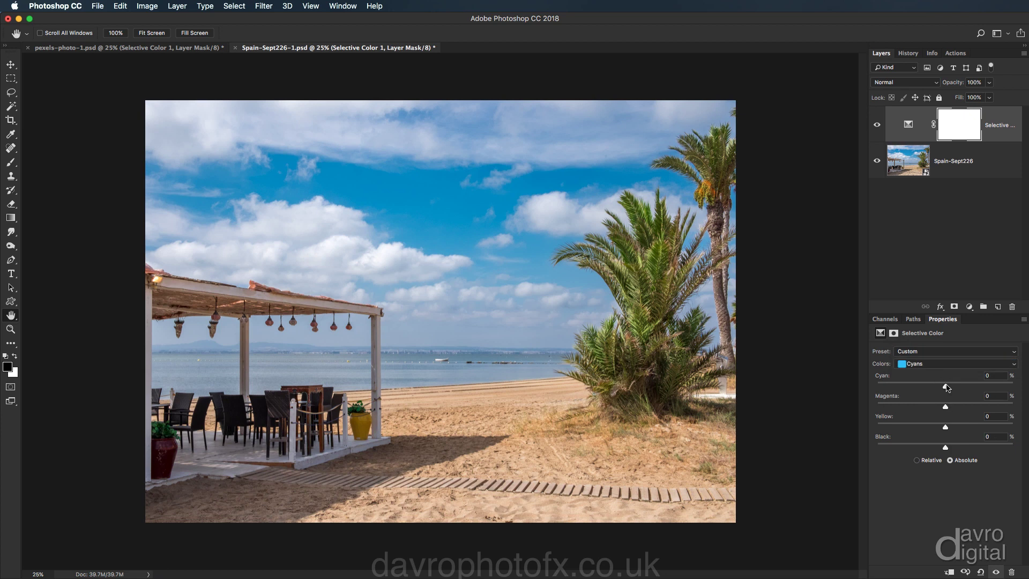
drag(948, 387, 959, 388)
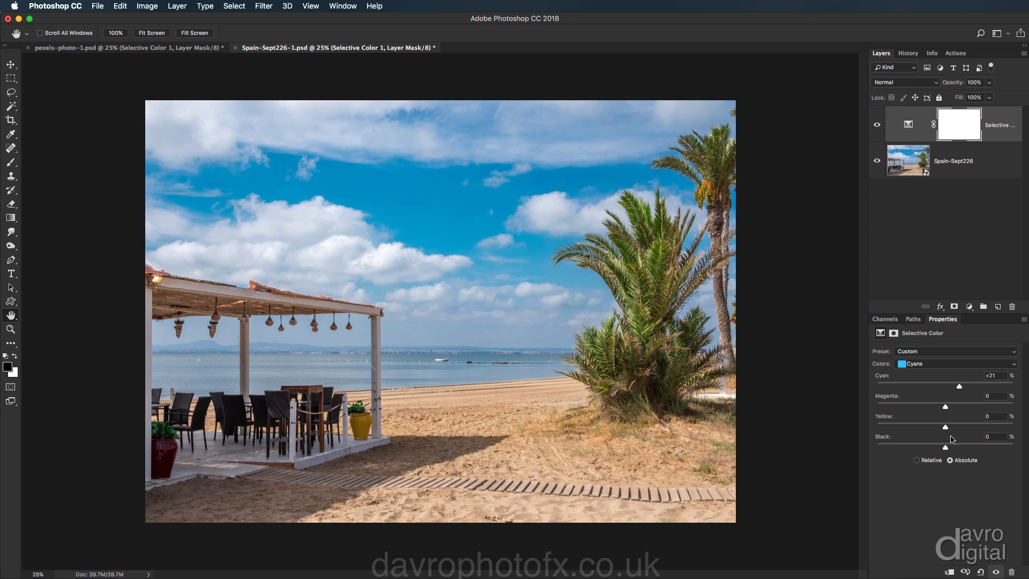
drag(945, 449, 955, 450)
drag(960, 387, 946, 391)
In the beach photo's Blues range, set yellow to -24% and black to +14%
click(947, 366)
click(947, 372)
drag(946, 428, 929, 429)
drag(947, 449, 956, 452)
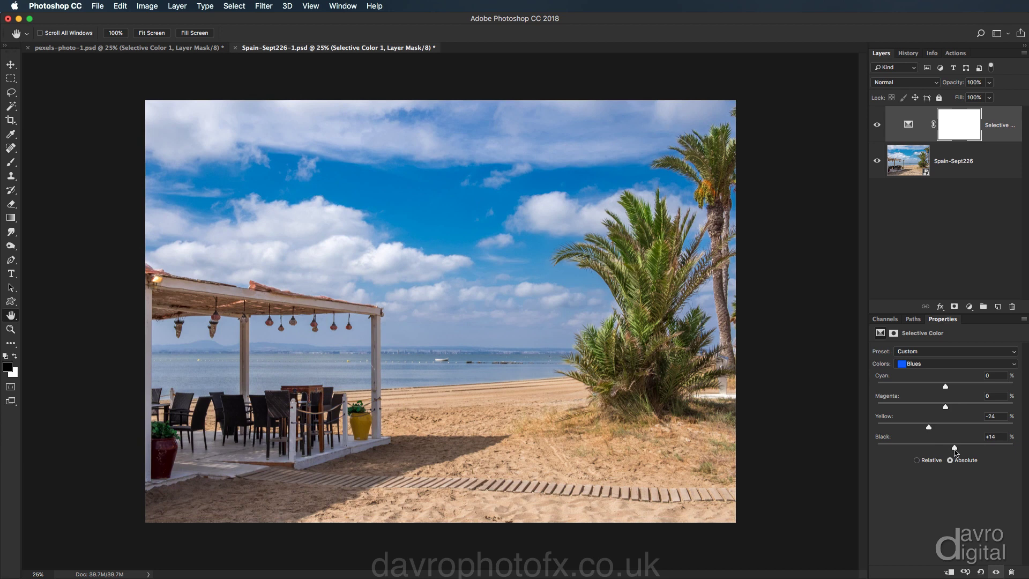
drag(955, 450, 956, 452)
In the beach photo's Magentas range, increase magenta strongly and raise black moderately
click(939, 366)
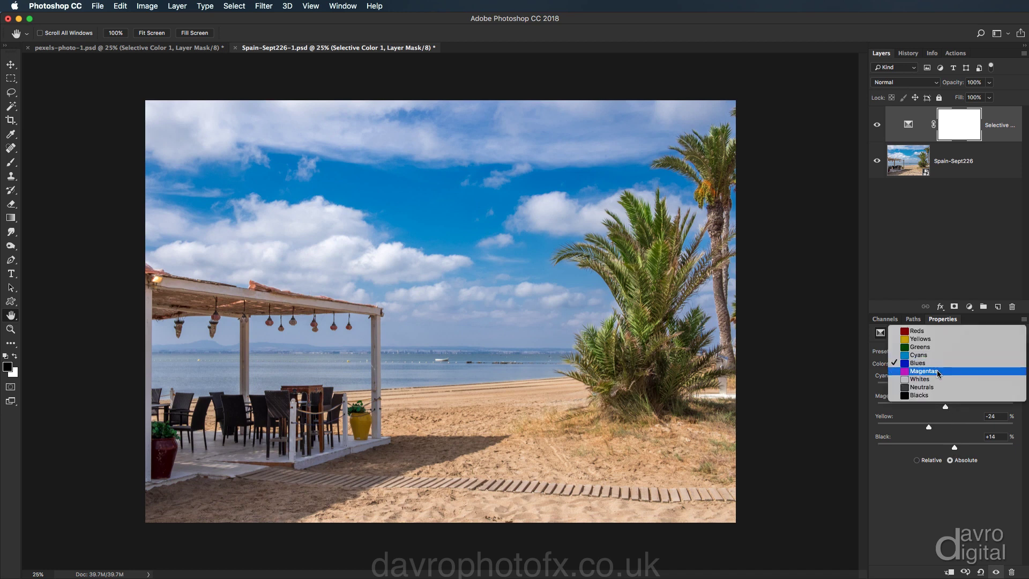
click(938, 371)
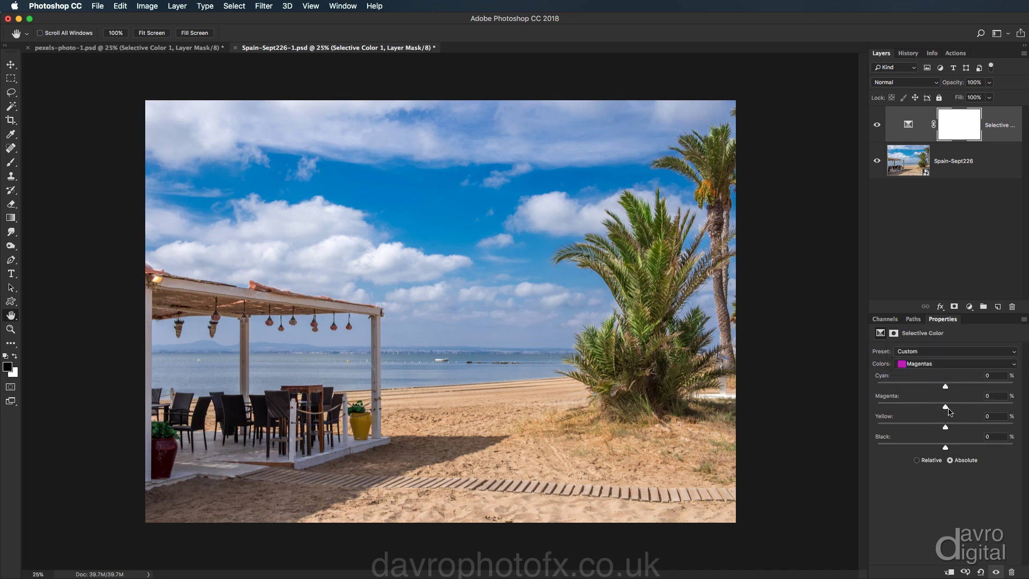
drag(946, 409, 971, 411)
drag(946, 449, 928, 450)
drag(943, 451, 932, 451)
drag(949, 453, 953, 453)
drag(953, 447, 957, 450)
drag(971, 408, 974, 408)
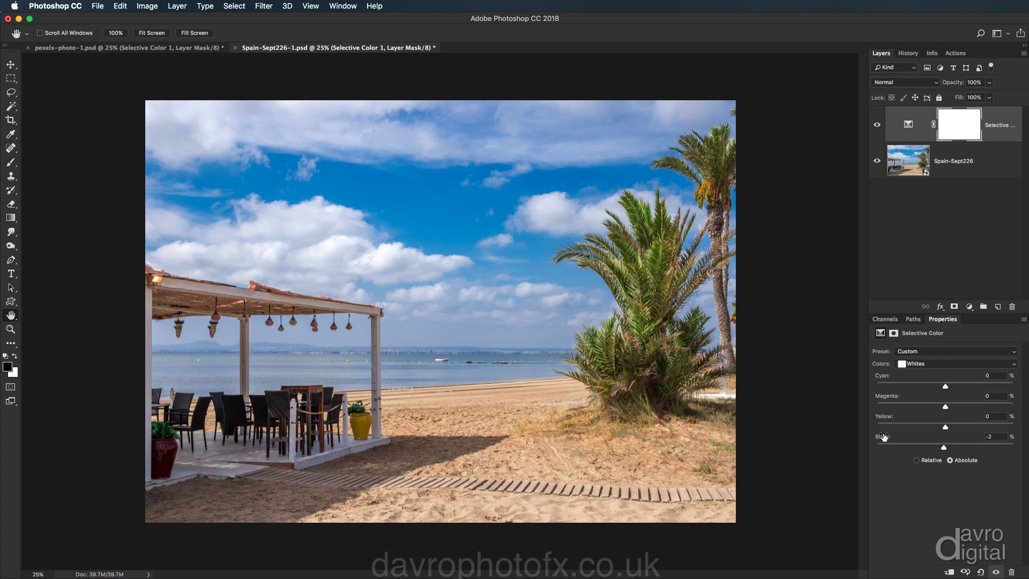
In the beach photo's Whites range, set magenta to -3% and black to -4%
drag(884, 437, 883, 437)
mouse_move(946, 408)
mouse_down()
mouse_move(934, 410)
mouse_move(943, 411)
mouse_up()
drag(944, 410, 945, 410)
In the beach photo's Selective Color adjustment, set black to +2% for the Neutrals and +6% for the Blacks
click(941, 365)
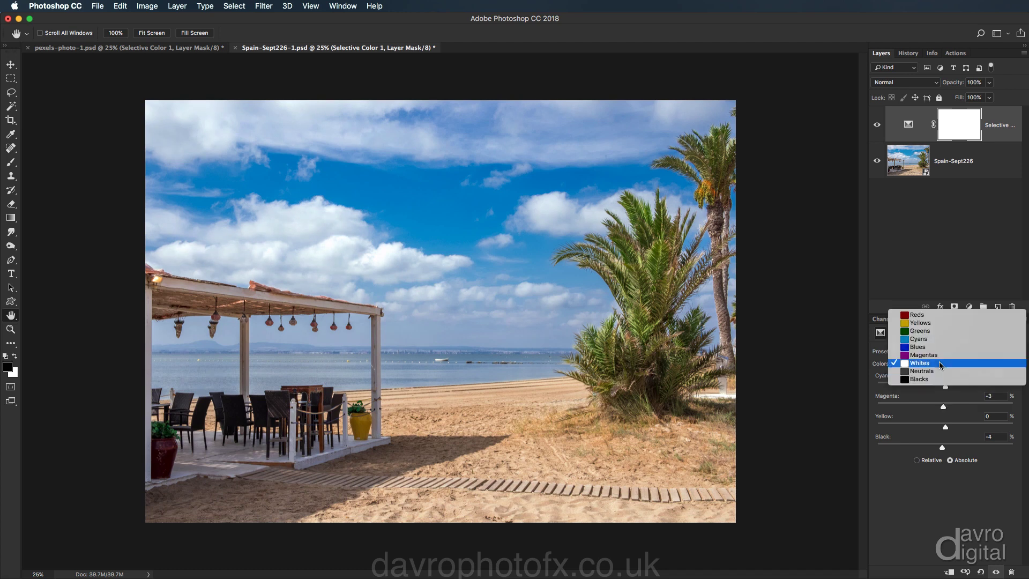
click(941, 375)
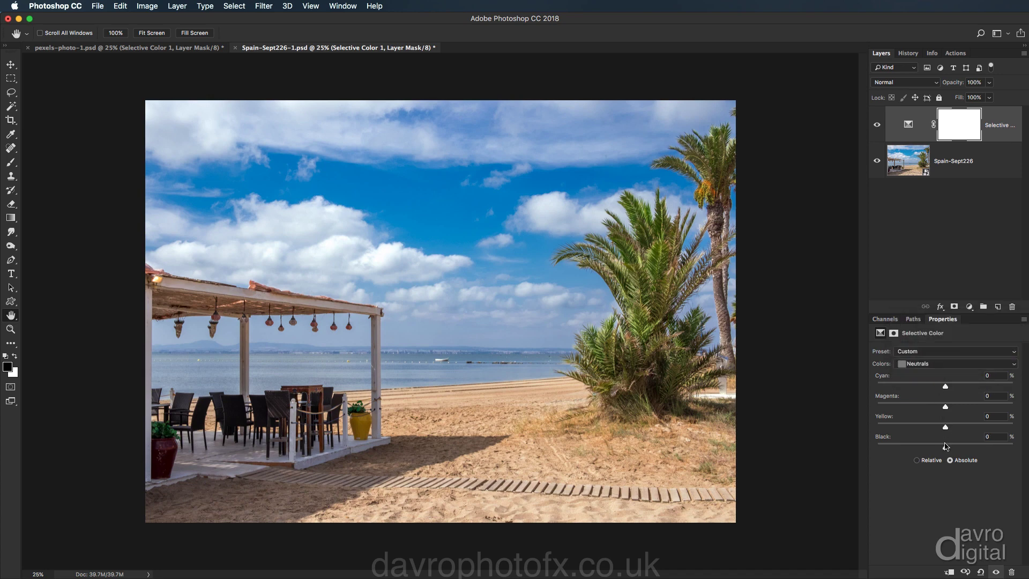
drag(944, 449, 946, 451)
click(937, 365)
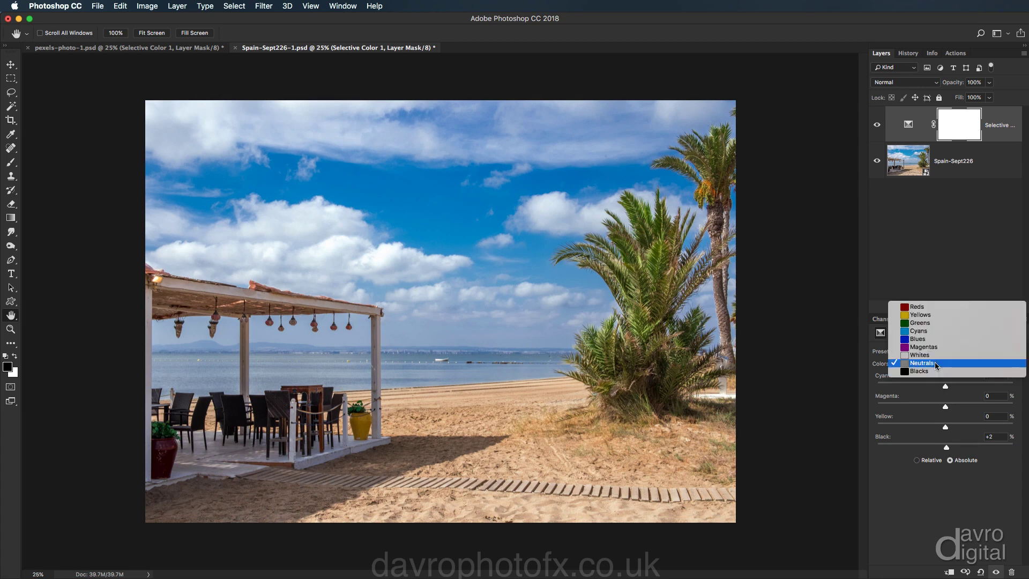
click(935, 371)
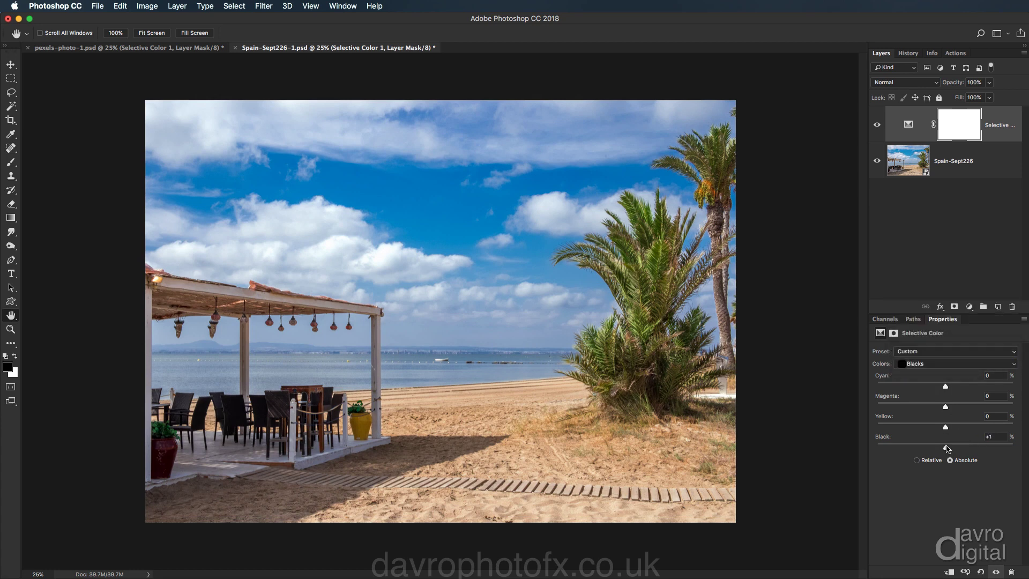
drag(948, 448, 950, 448)
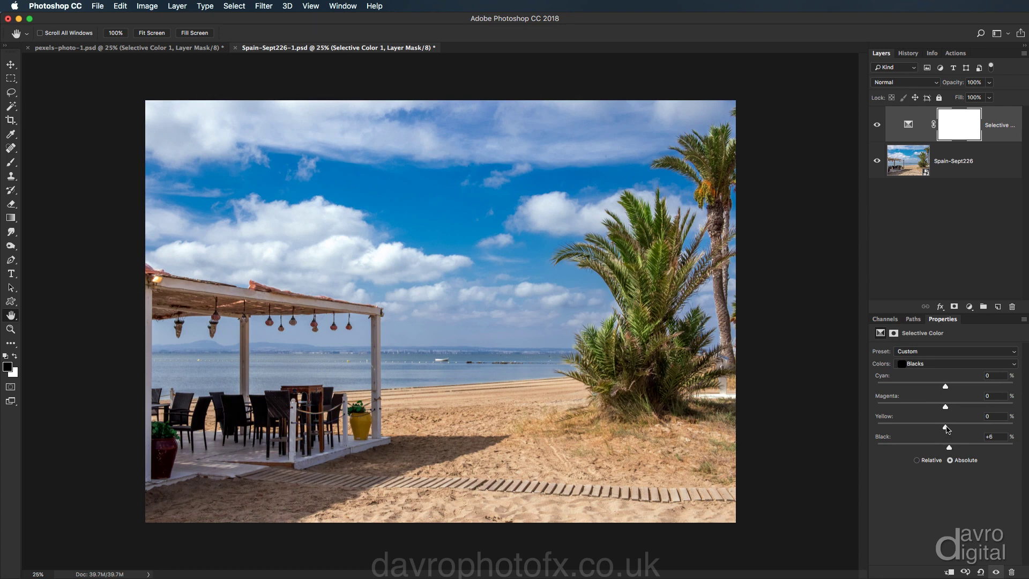
Compare the enlarged beach photo with and without the Selective Color adjustment layer, leaving the layer visible
click(877, 126)
click(877, 125)
key(super+plus)
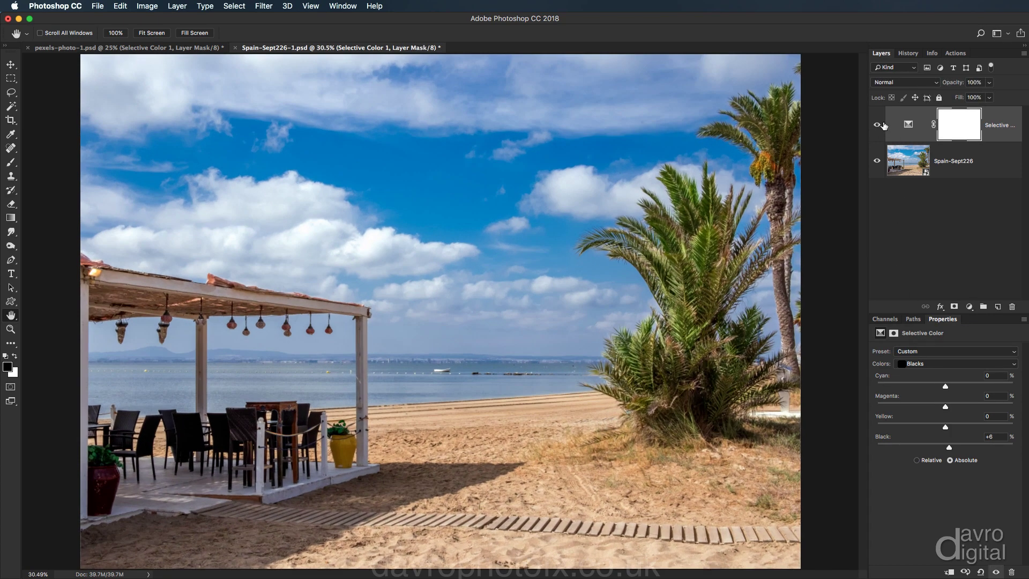
click(877, 126)
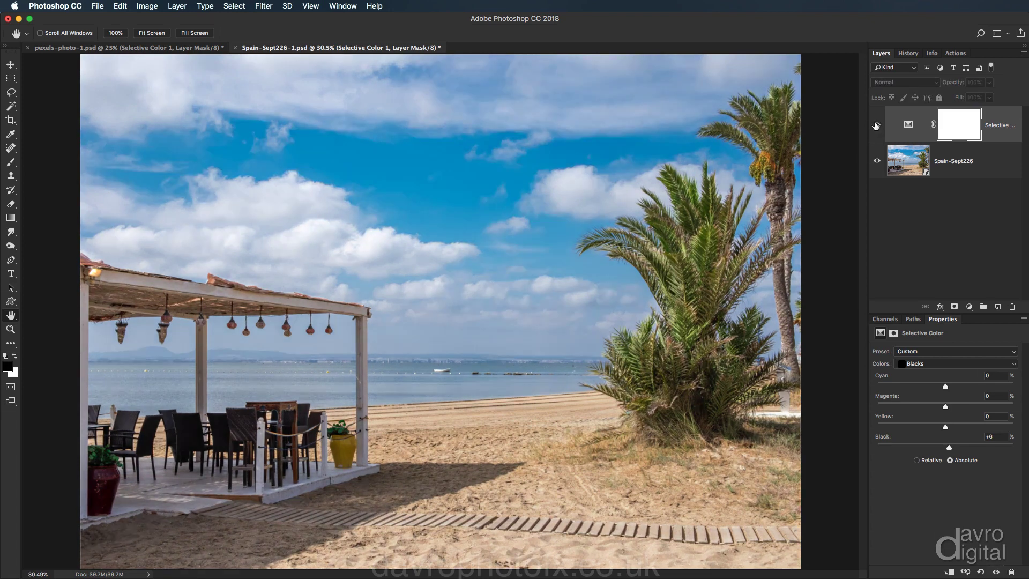
click(877, 126)
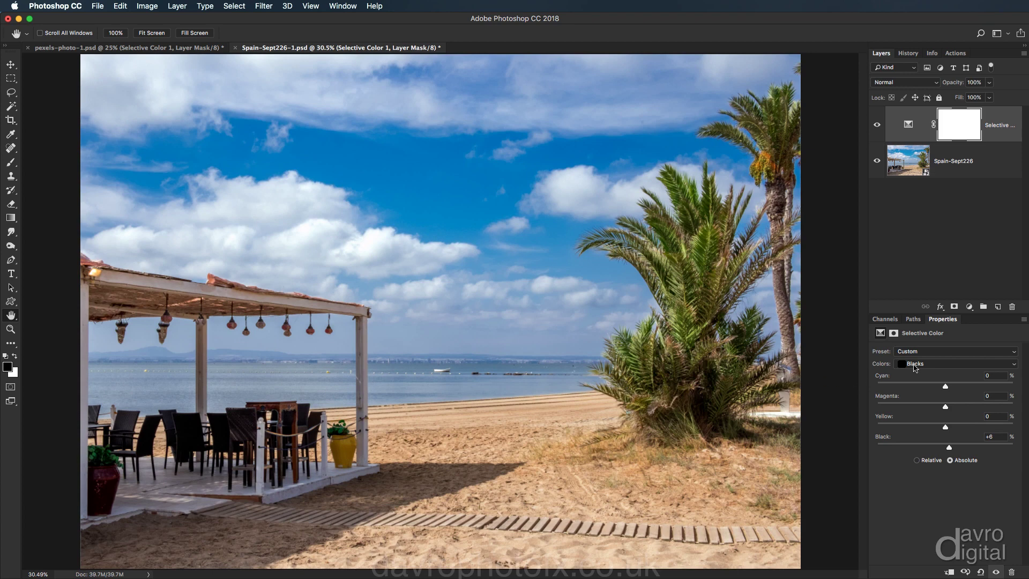
Return to the beach photo's Whites range and set cyan to -2%
click(957, 363)
click(950, 347)
drag(946, 389, 944, 388)
Toggle the Selective Color layer's visibility to compare the beach photo before and after the Whites refinement
click(876, 124)
click(876, 124)
click(877, 125)
click(876, 125)
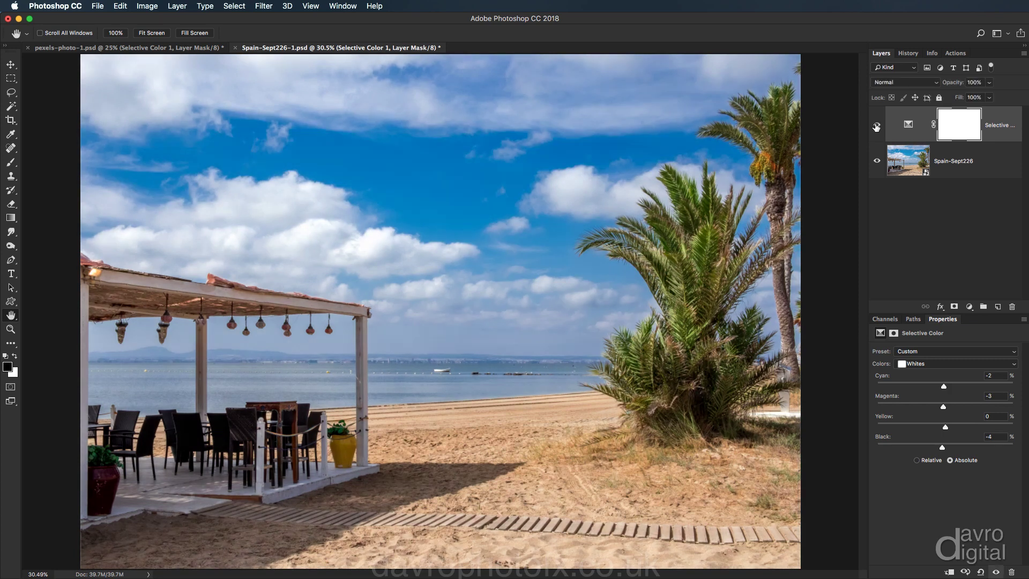